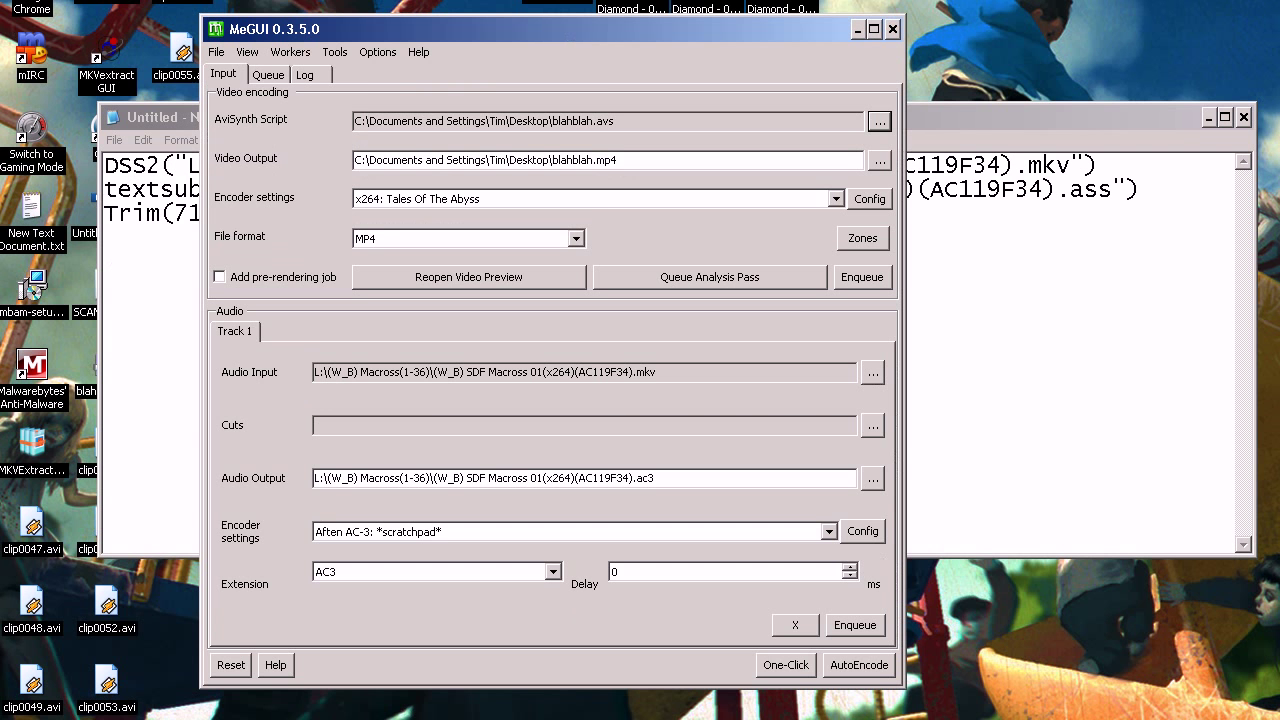
Select the MKVExtract GUI icon on the desktop
{"action": "left_click", "coordinate": [108, 64]}
Launch MKVExtract GUI and drag the Macross 01 .mkv from its folder into the Input field
{"action": "double_click", "coordinate": [108, 64]}
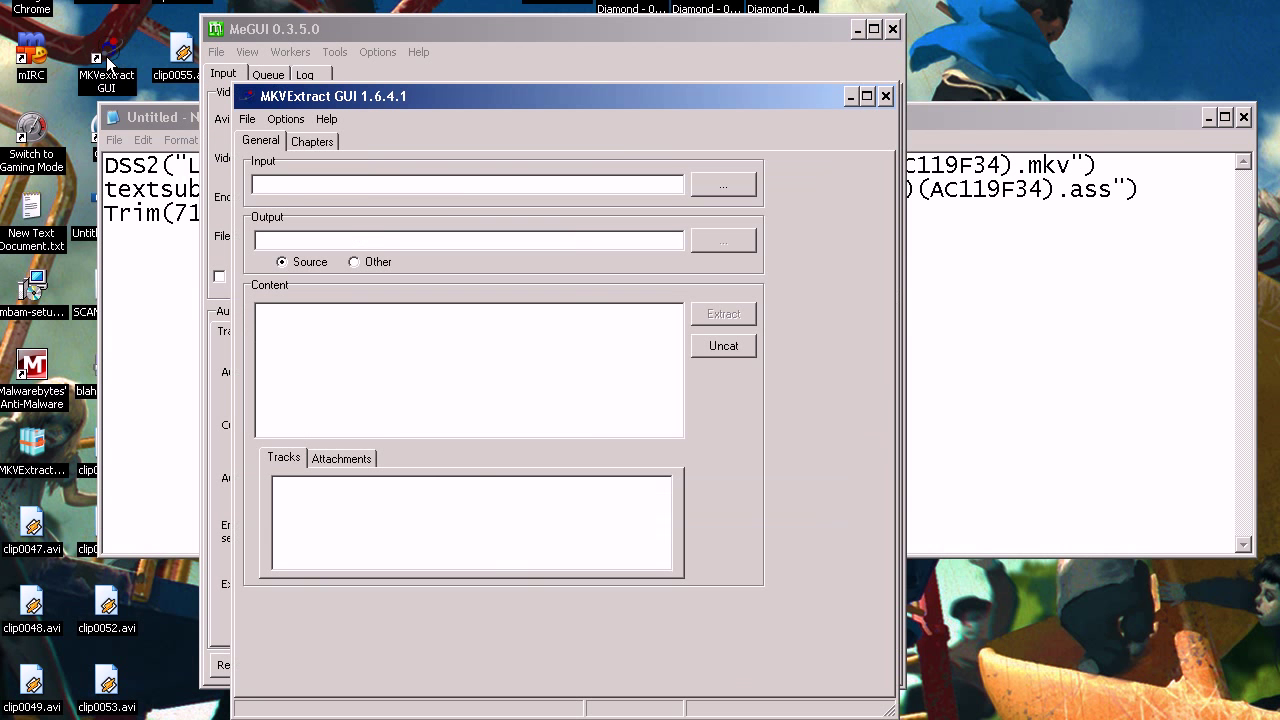
{"action": "left_click_drag", "start_coordinate": [302, 100], "coordinate": [78, 32]}
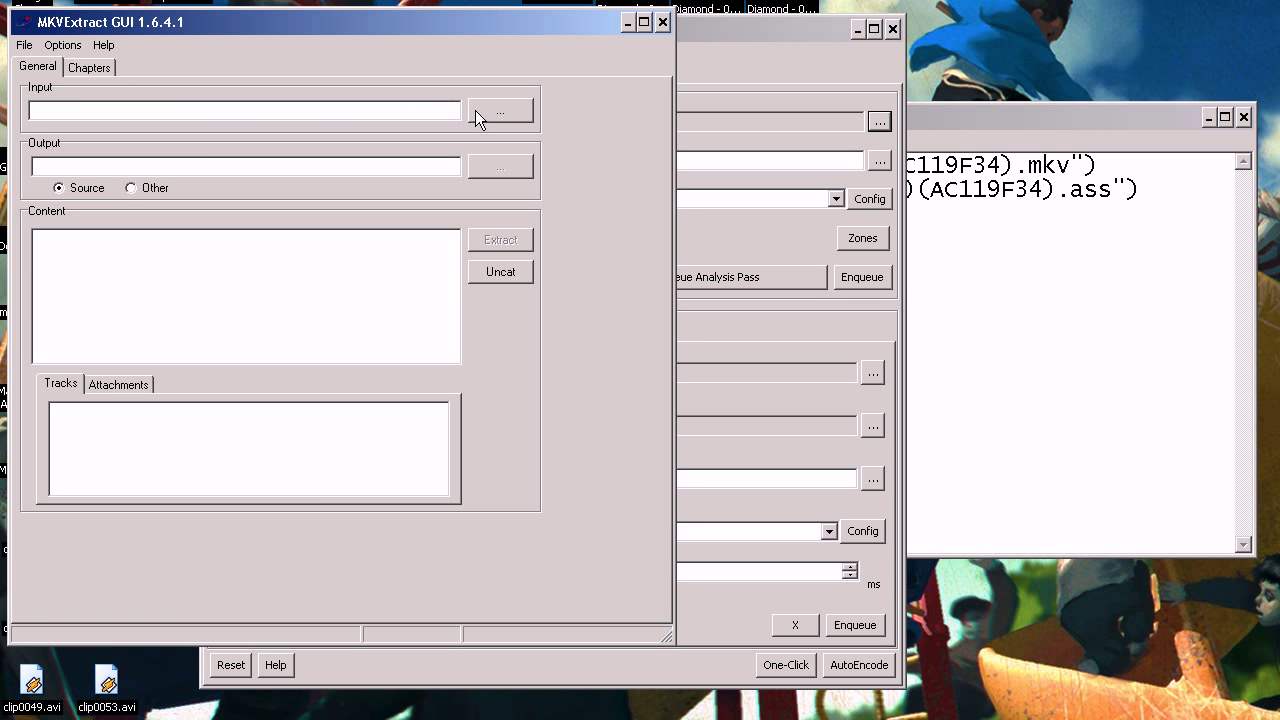
{"action": "key", "text": "alt+Tab"}
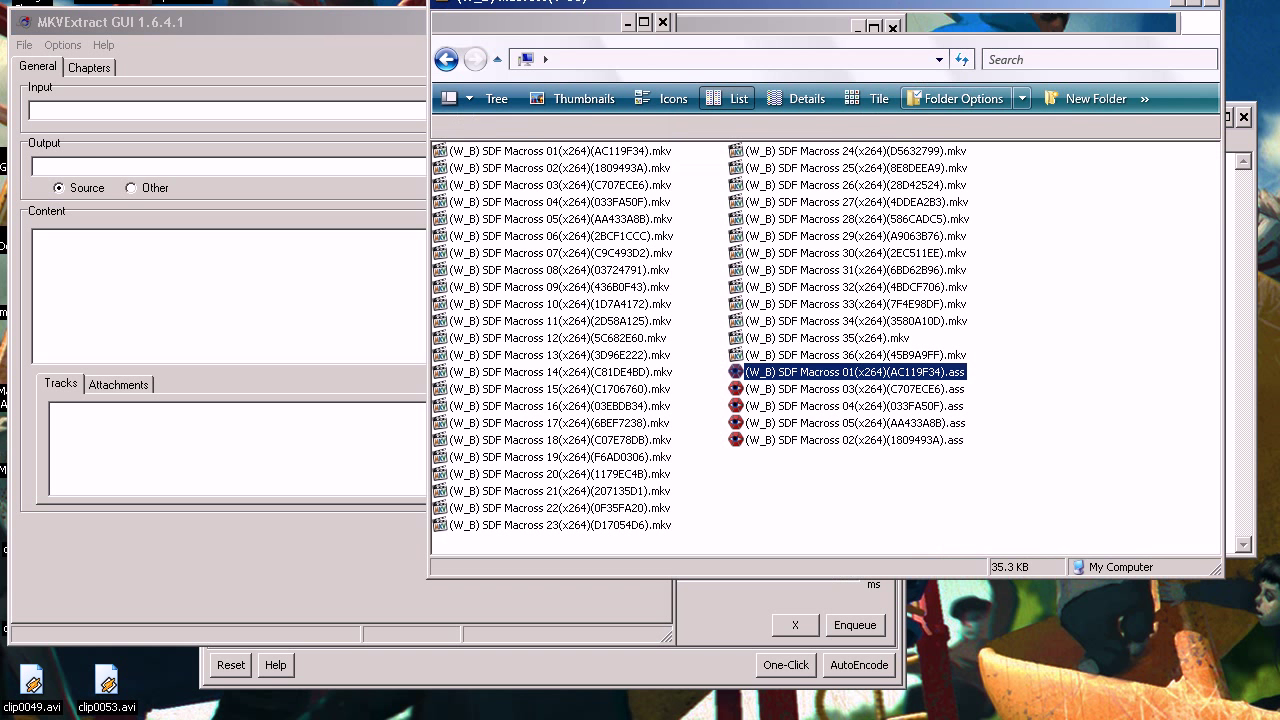
{"action": "left_click_drag", "start_coordinate": [508, 160], "coordinate": [232, 112]}
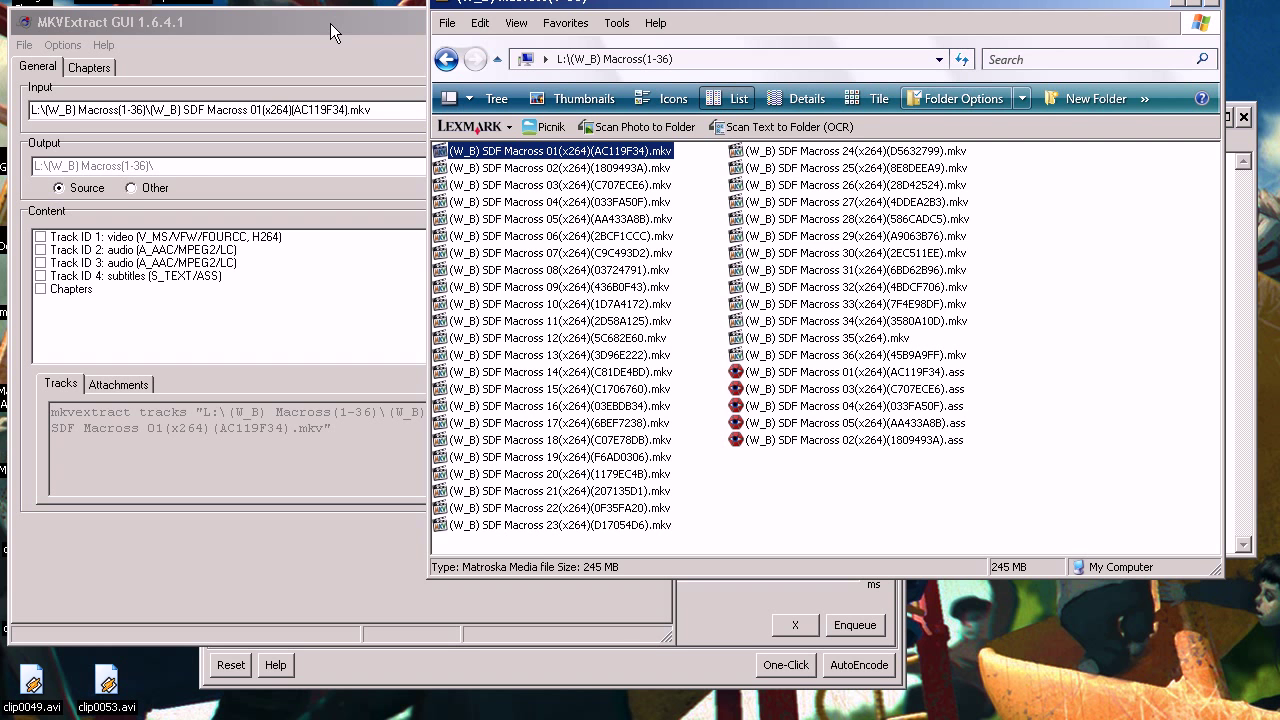
{"action": "left_click", "coordinate": [330, 23]}
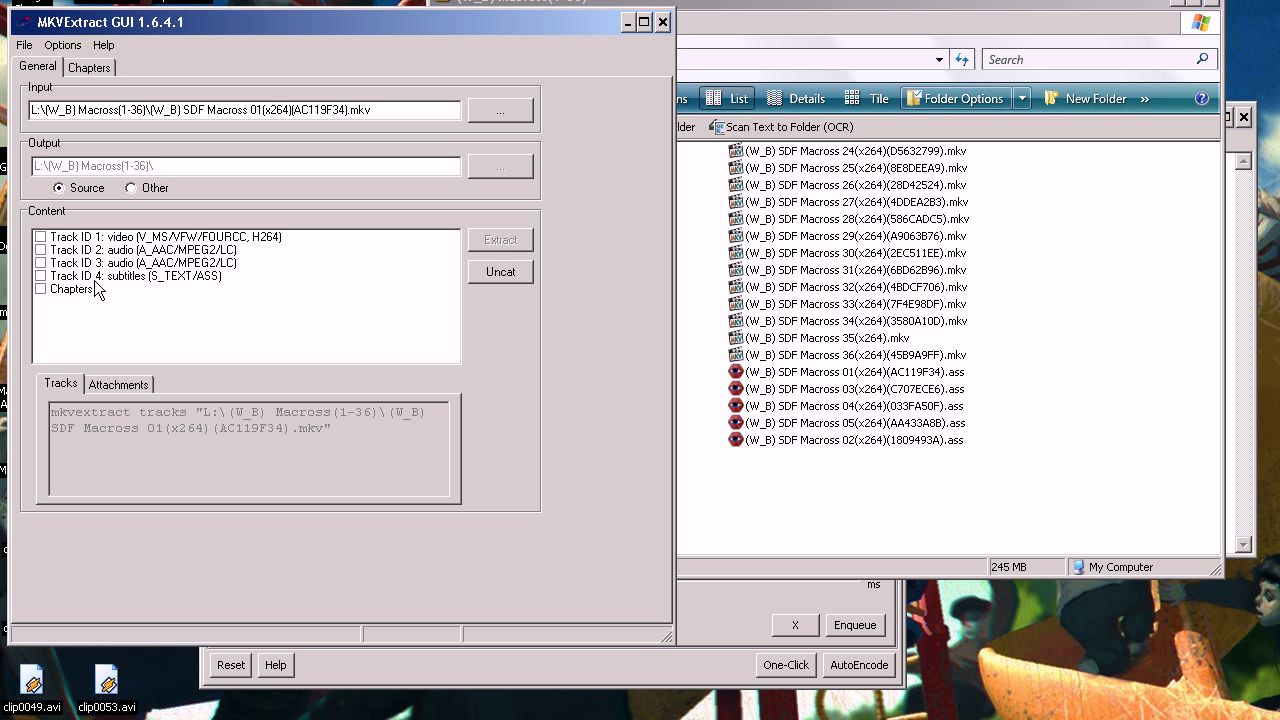
Tick the Track ID 4 subtitles (S_TEXT/ASS) track so it extracts to Track4.ass
{"action": "left_click", "coordinate": [41, 277]}
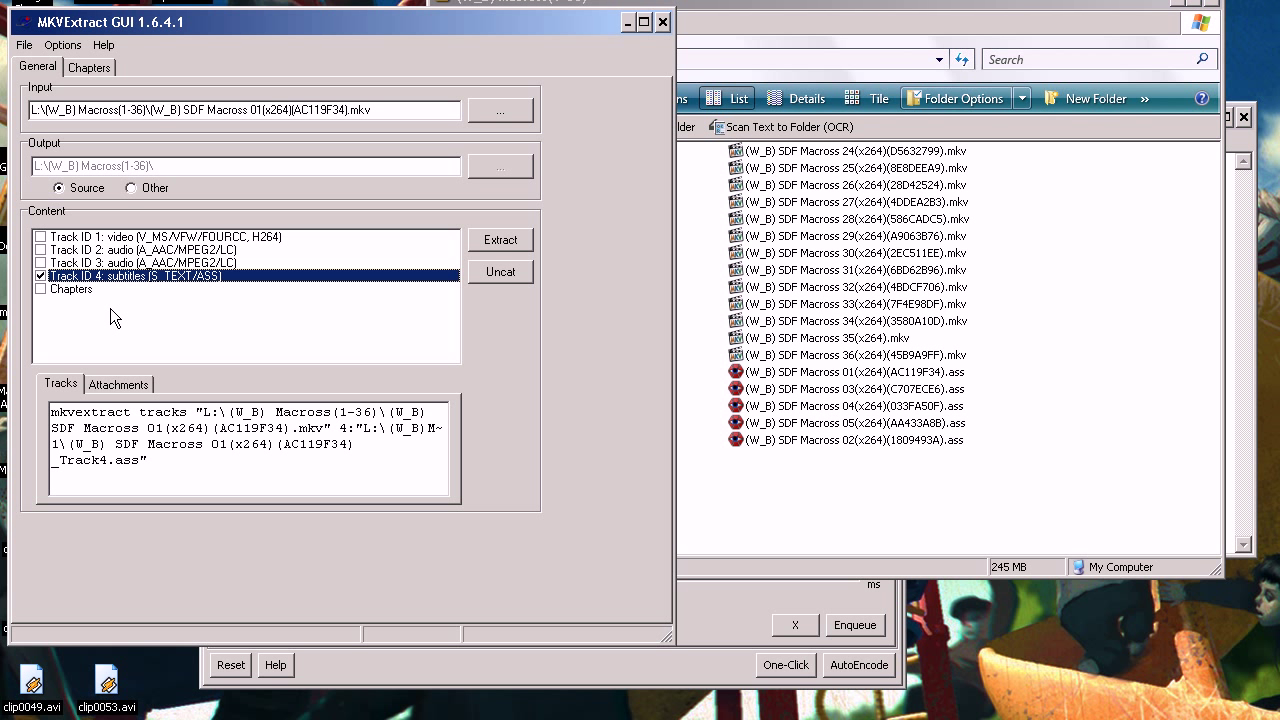
{"action": "left_click", "coordinate": [42, 305]}
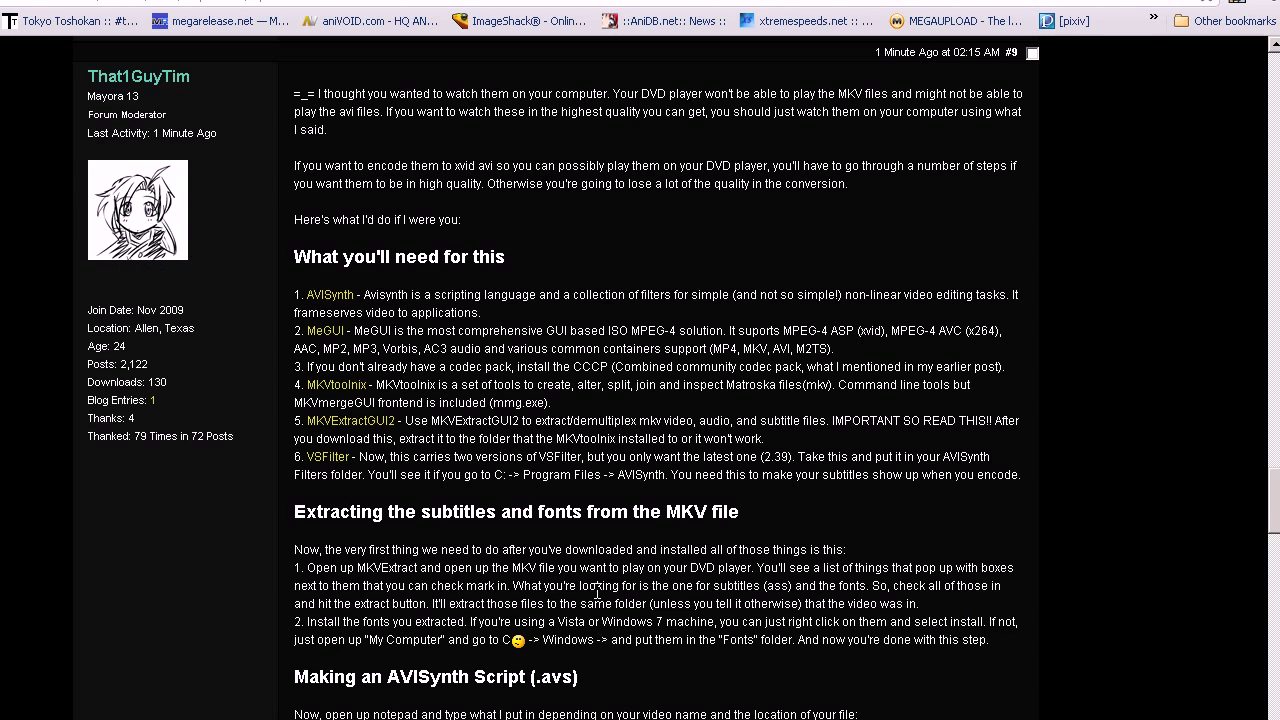
Scroll the Chrome guide down to its 'Making an AVISynth Script' section
{"action": "scroll", "coordinate": [598, 590], "scroll_direction": "down", "scroll_amount": 4}
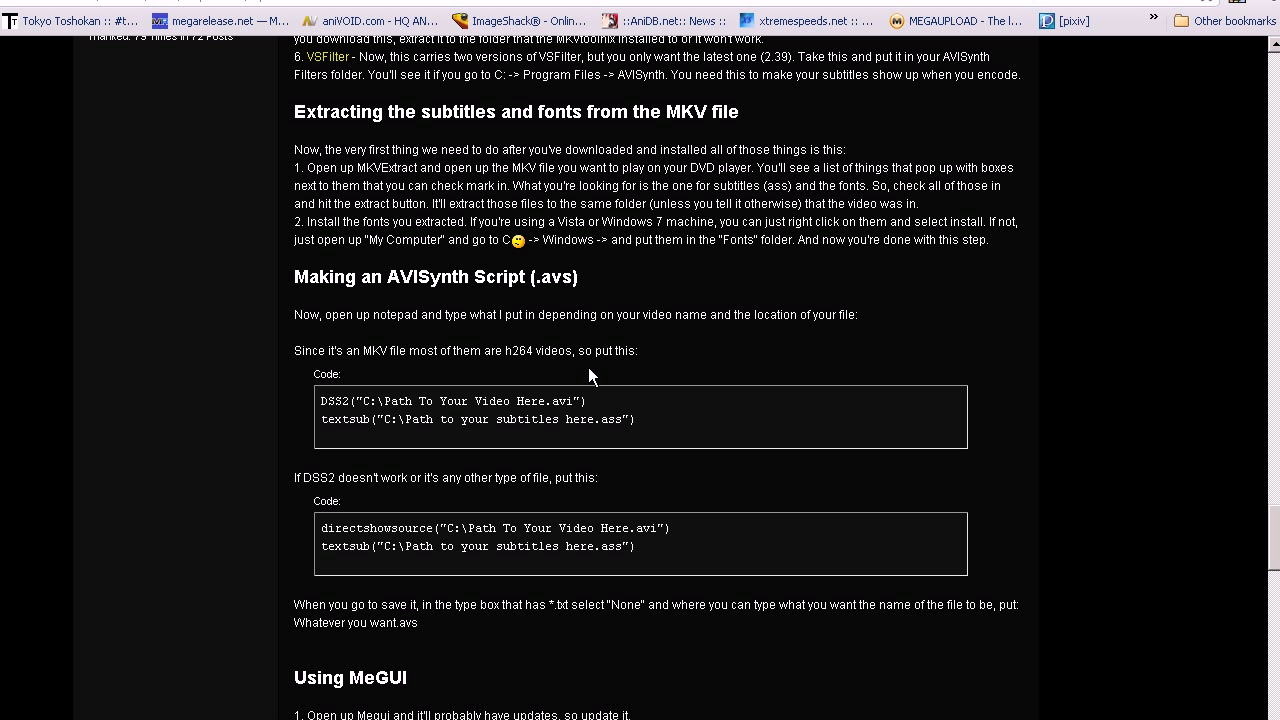
Switch to the Notepad window holding the DSS2, textsub and Trim script
{"action": "key", "text": "alt+Tab"}
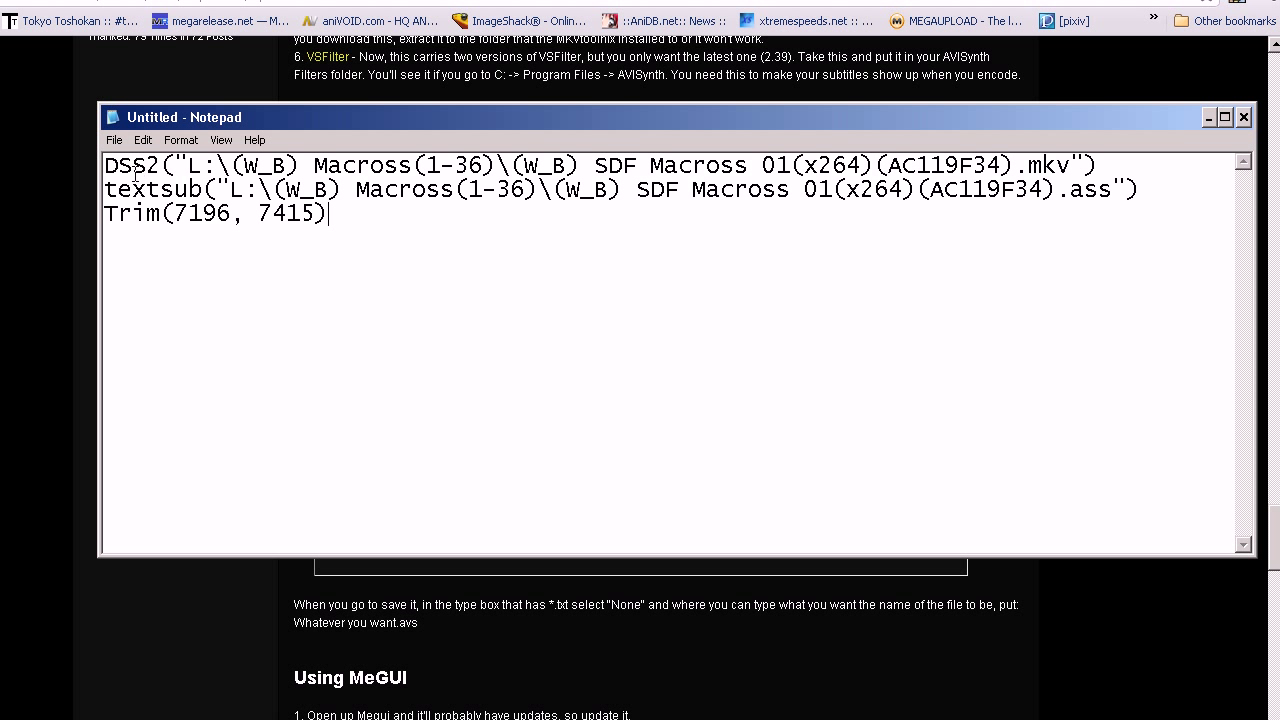
Highlight parts of the DSS2 line that loads the Macross 01 .mkv to explain it
{"action": "left_click_drag", "start_coordinate": [108, 165], "coordinate": [1075, 168]}
{"action": "left_click", "coordinate": [187, 157]}
{"action": "left_click", "coordinate": [1057, 189]}
{"action": "left_click_drag", "start_coordinate": [1084, 165], "coordinate": [1099, 166]}
{"action": "left_click", "coordinate": [1146, 160]}
Highlight the Trim line to explain its start frame 7196 and end frame 7415
{"action": "left_click_drag", "start_coordinate": [331, 214], "coordinate": [106, 214]}
{"action": "left_click", "coordinate": [105, 214]}
{"action": "left_click_drag", "start_coordinate": [105, 213], "coordinate": [316, 212]}
{"action": "left_click", "coordinate": [249, 212]}
{"action": "left_click", "coordinate": [189, 212]}
{"action": "left_click", "coordinate": [287, 212]}
{"action": "left_click", "coordinate": [115, 141]}
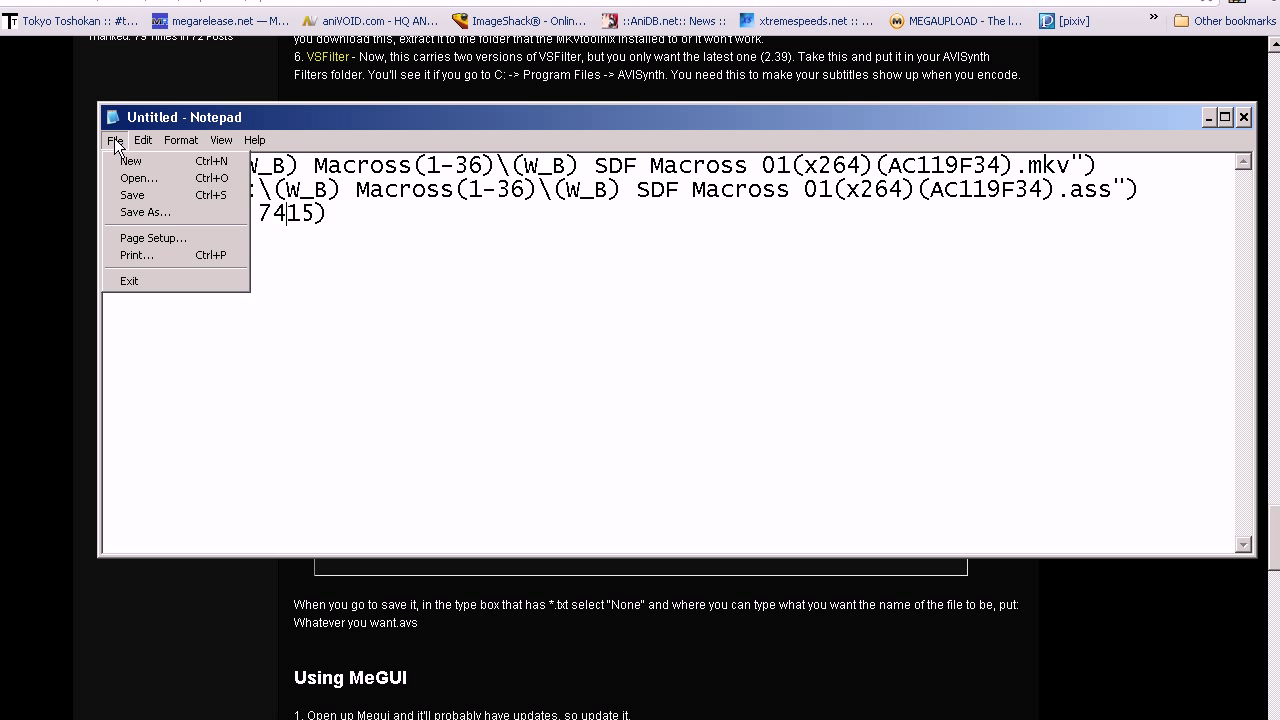
Save the script to the Desktop as asdlkfjlkdsajfljdf.avs with Save as type All Files
{"action": "left_click", "coordinate": [129, 210]}
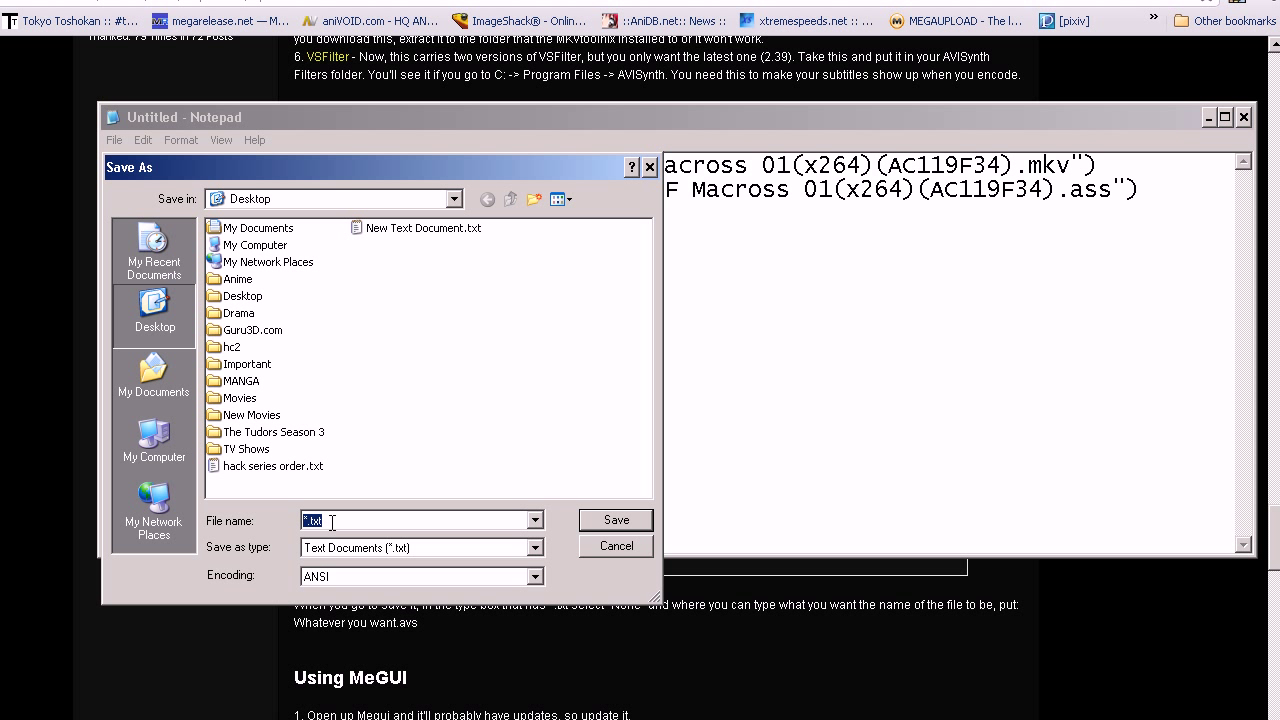
{"action": "type", "text": "asdlkfjlkdsajfljdf.avs"}
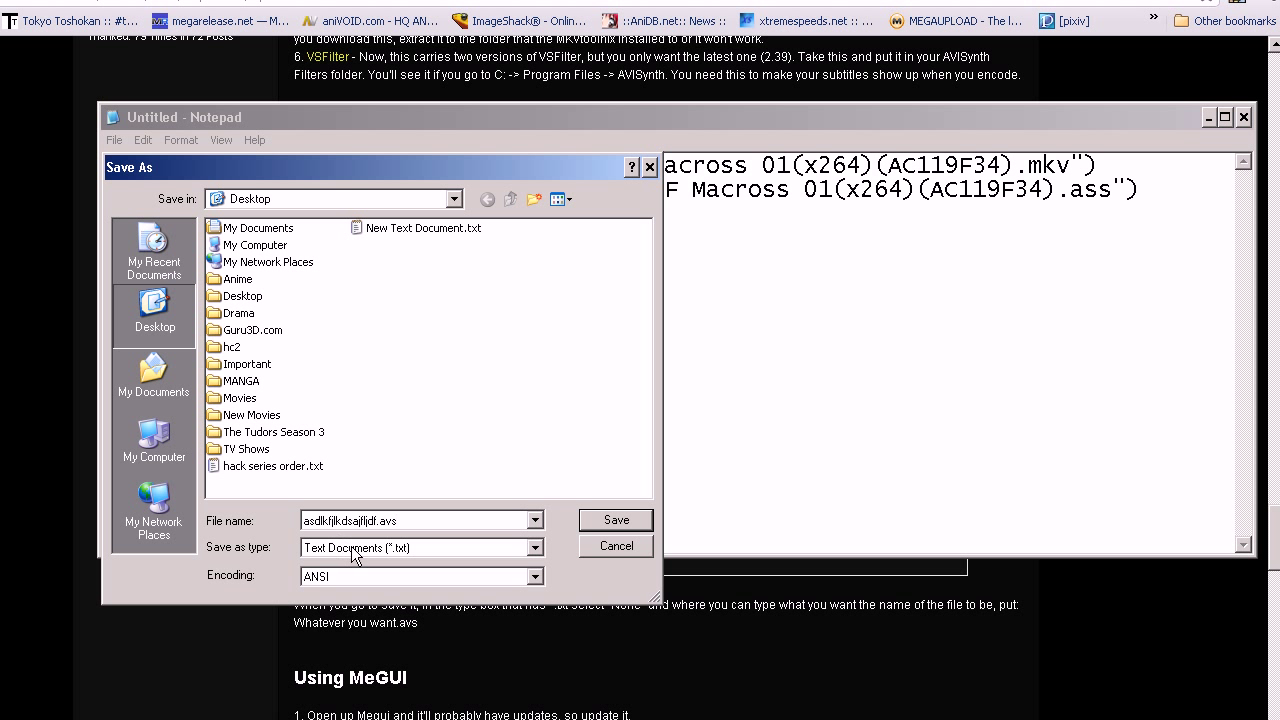
{"action": "left_click_drag", "start_coordinate": [338, 550], "coordinate": [329, 581]}
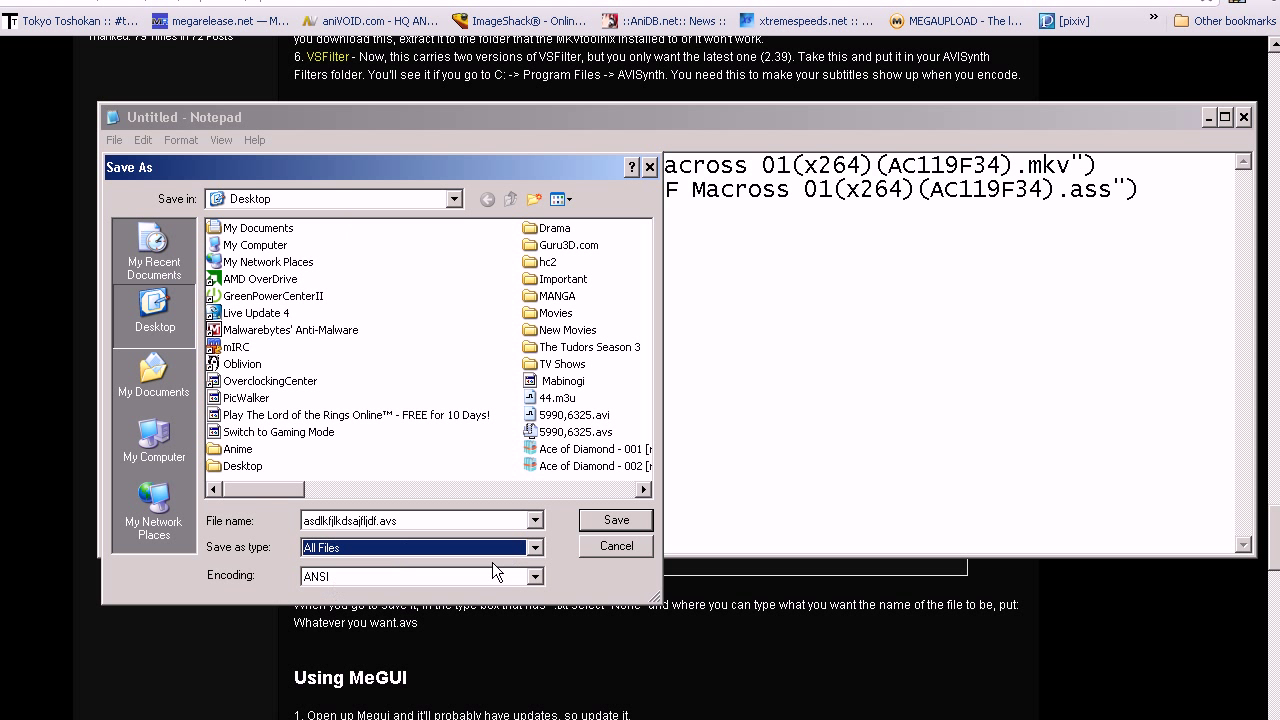
{"action": "left_click", "coordinate": [614, 520]}
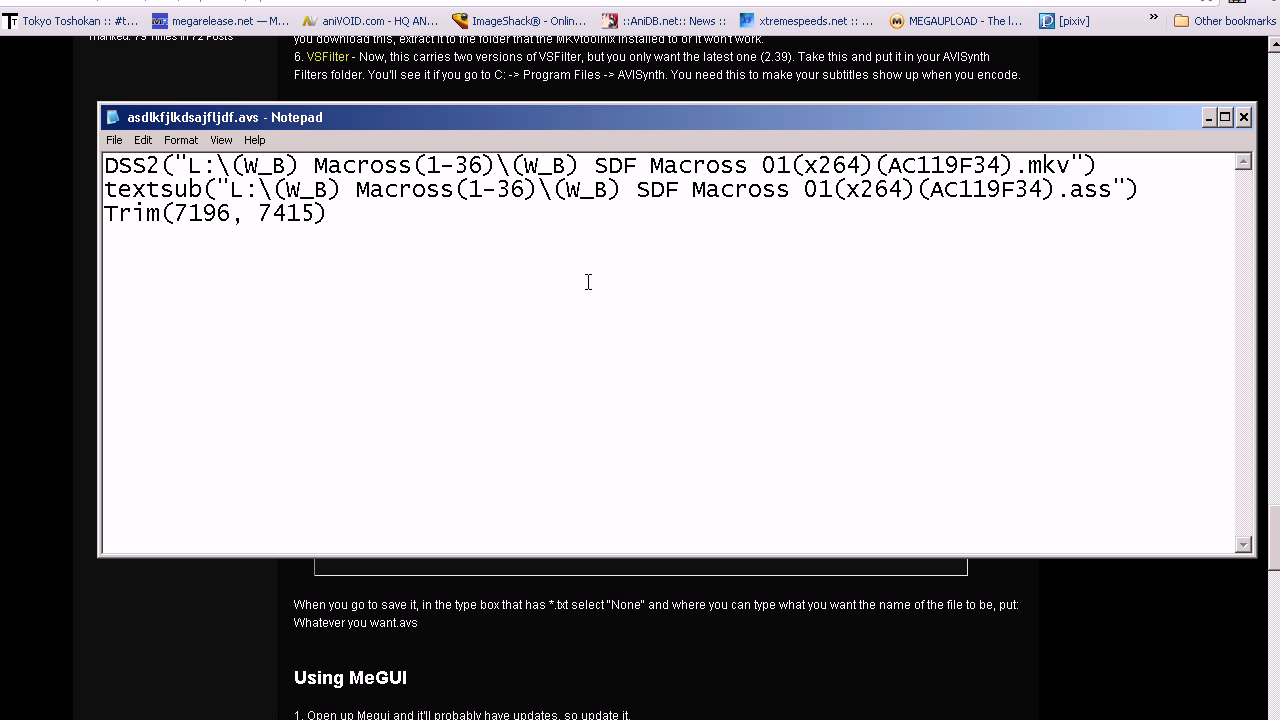
Type example avisource( and directshowsource( lines, then delete them, keeping the three-line script
{"action": "key", "text": "Return"}
{"action": "key", "text": "Return"}
{"action": "type", "text": "avisource("}
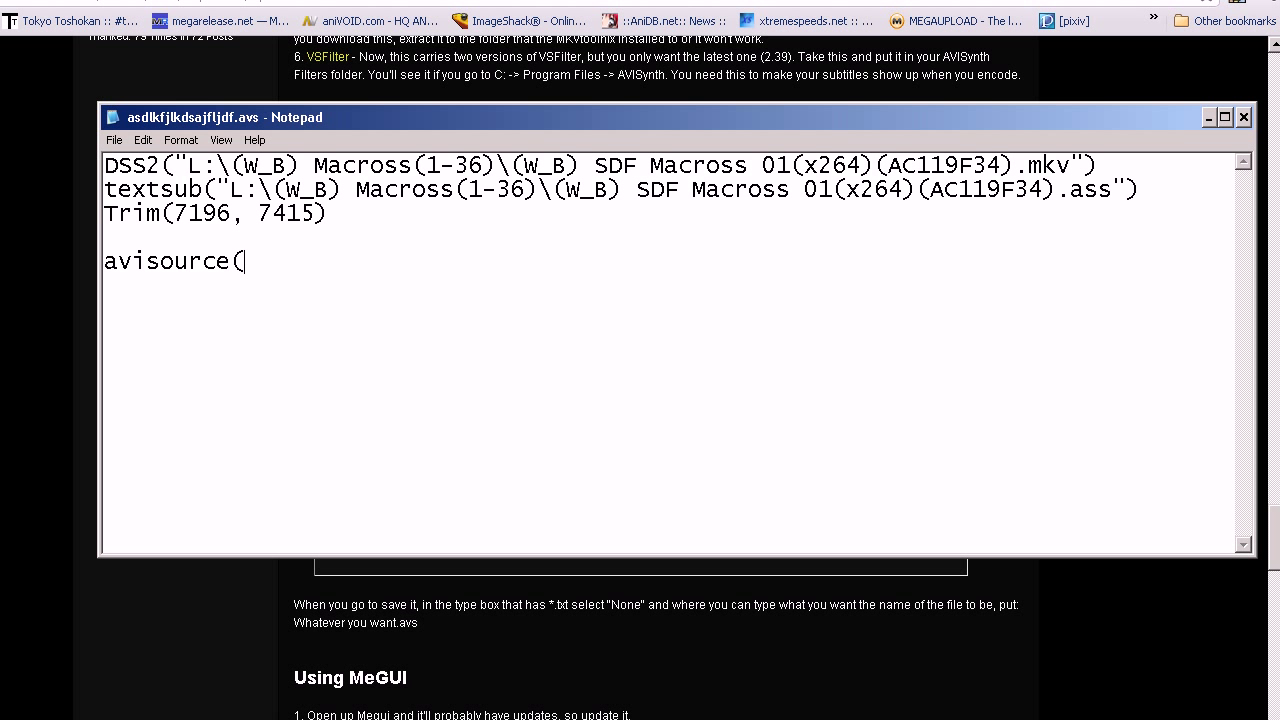
{"action": "key", "text": "BackSpace"}
{"action": "key", "text": "BackSpace"}
{"action": "key", "text": "BackSpace"}
{"action": "key", "text": "BackSpace"}
{"action": "key", "text": "BackSpace"}
{"action": "key", "text": "BackSpace"}
{"action": "key", "text": "BackSpace"}
{"action": "key", "text": "BackSpace"}
{"action": "key", "text": "BackSpace"}
{"action": "key", "text": "BackSpace"}
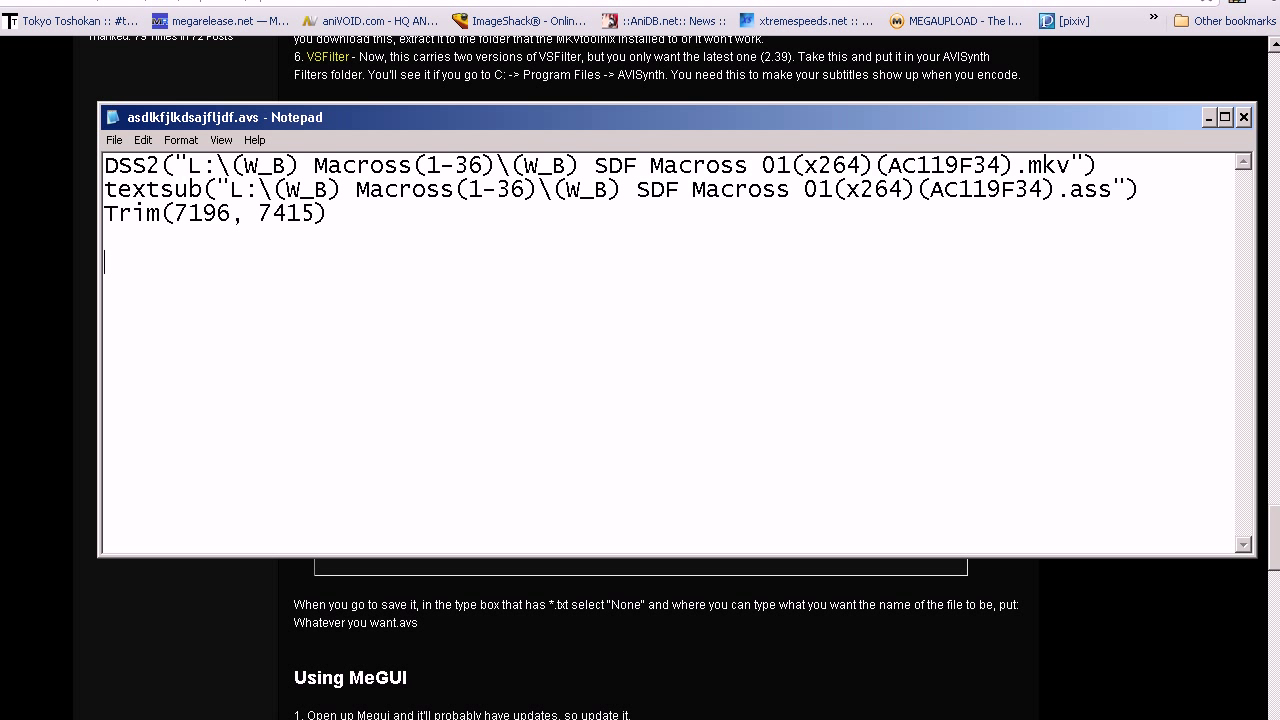
{"action": "type", "text": "directshowsource("}
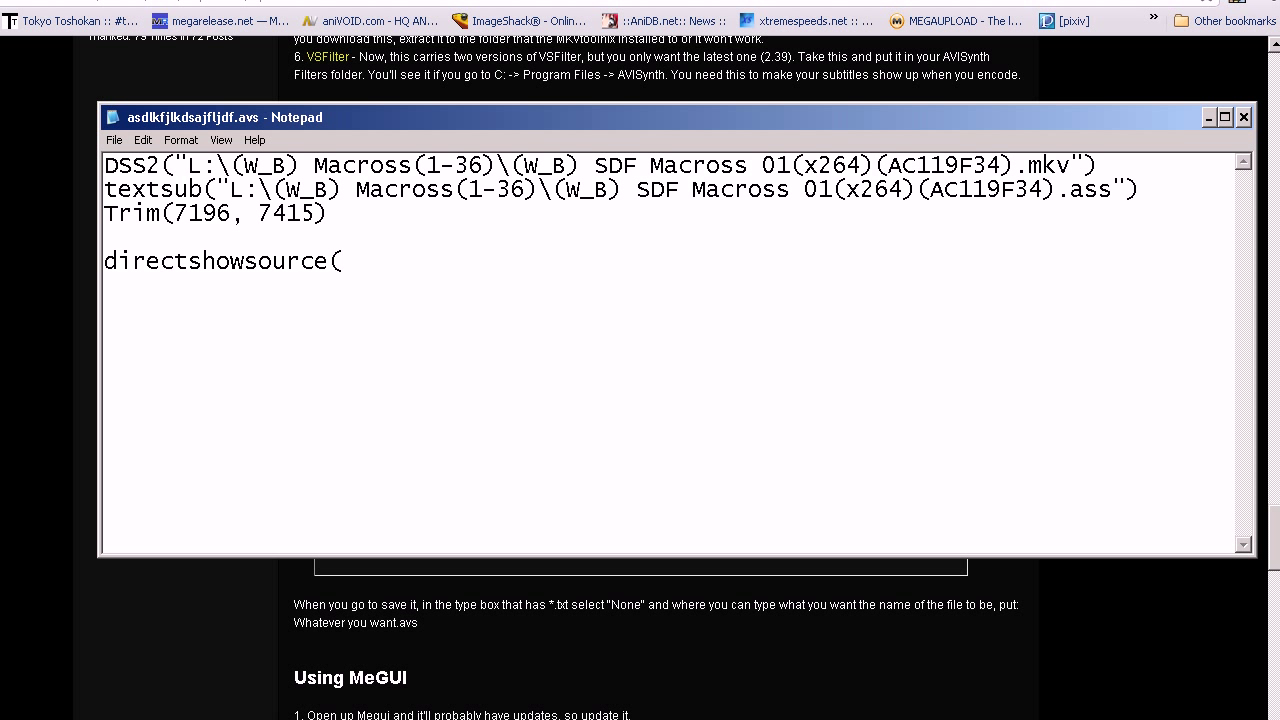
{"action": "key", "text": "BackSpace"}
{"action": "key", "text": "BackSpace"}
{"action": "key", "text": "BackSpace"}
{"action": "key", "text": "BackSpace"}
{"action": "key", "text": "BackSpace"}
{"action": "key", "text": "BackSpace"}
{"action": "key", "text": "BackSpace"}
{"action": "key", "text": "BackSpace"}
{"action": "key", "text": "BackSpace"}
{"action": "key", "text": "BackSpace"}
{"action": "key", "text": "BackSpace"}
{"action": "key", "text": "BackSpace"}
{"action": "key", "text": "BackSpace"}
{"action": "key", "text": "BackSpace"}
{"action": "key", "text": "BackSpace"}
{"action": "key", "text": "BackSpace"}
{"action": "key", "text": "BackSpace"}
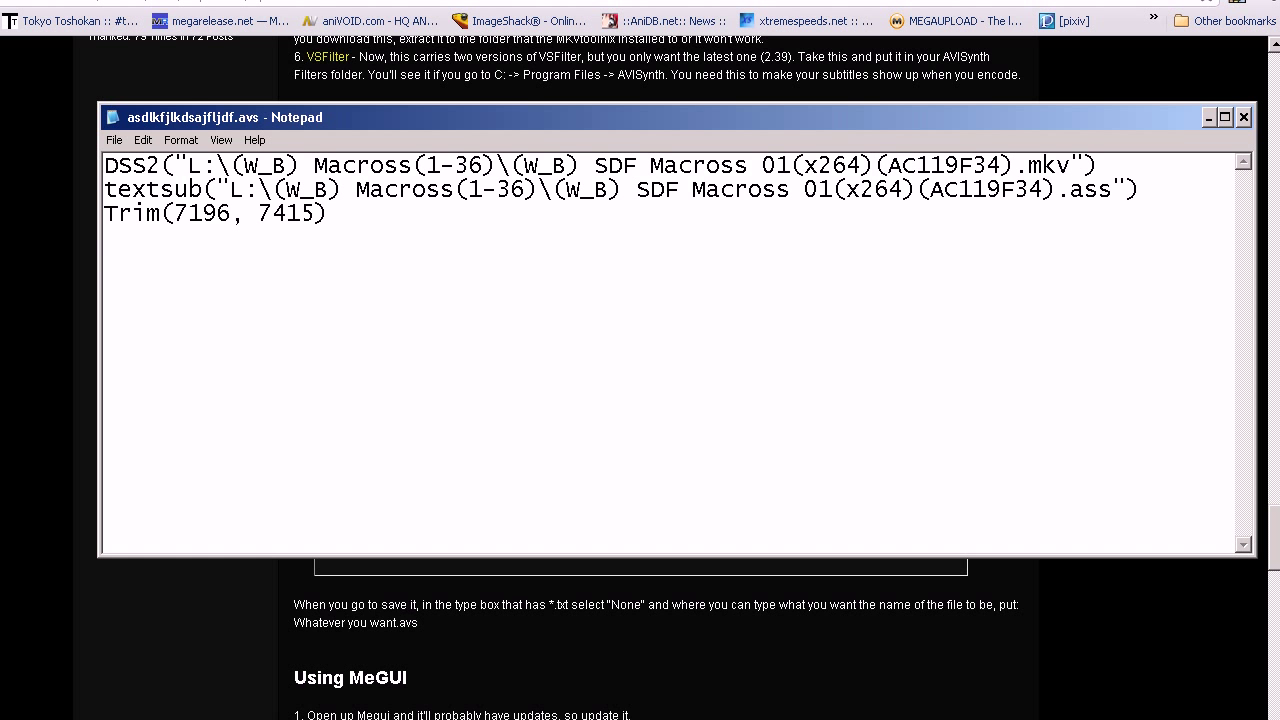
{"action": "left_click", "coordinate": [608, 680]}
Scroll the Chrome guide down through its 17-step Using MeGUI walkthrough
{"action": "scroll", "coordinate": [462, 480], "scroll_direction": "down", "scroll_amount": 3}
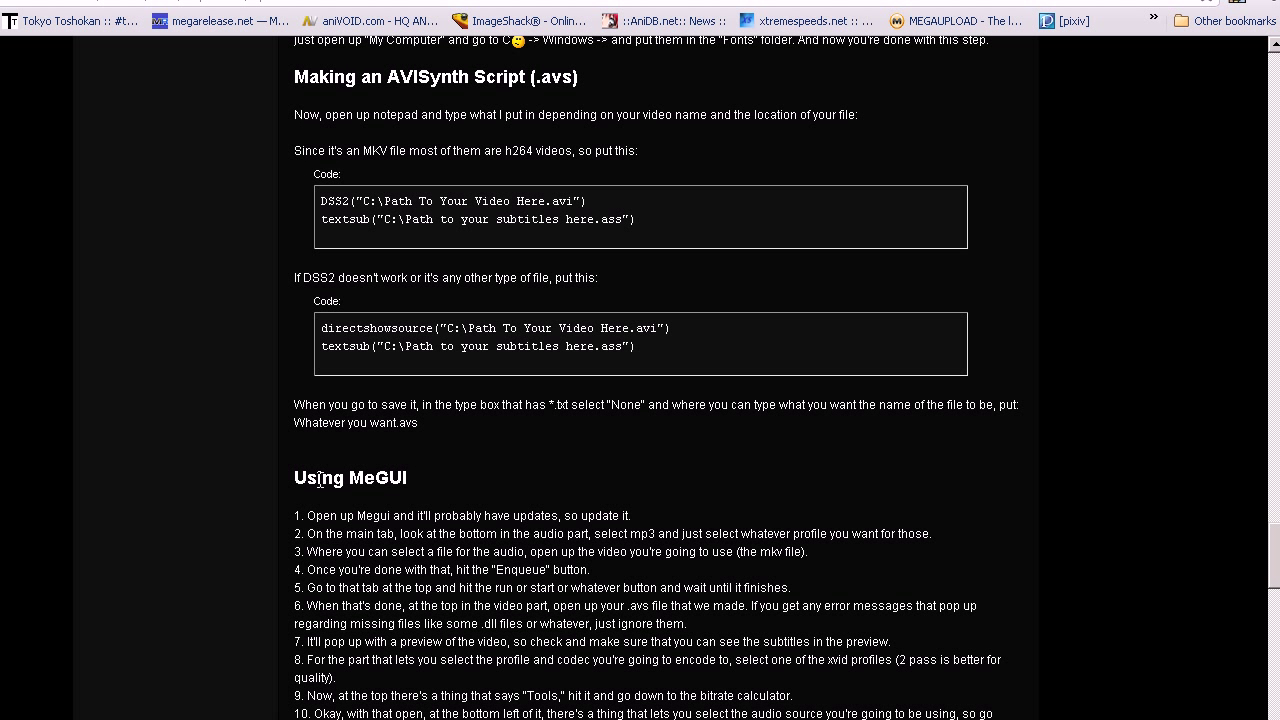
{"action": "scroll", "coordinate": [462, 480], "scroll_direction": "down", "scroll_amount": 3}
{"action": "scroll", "coordinate": [462, 481], "scroll_direction": "down", "scroll_amount": 1}
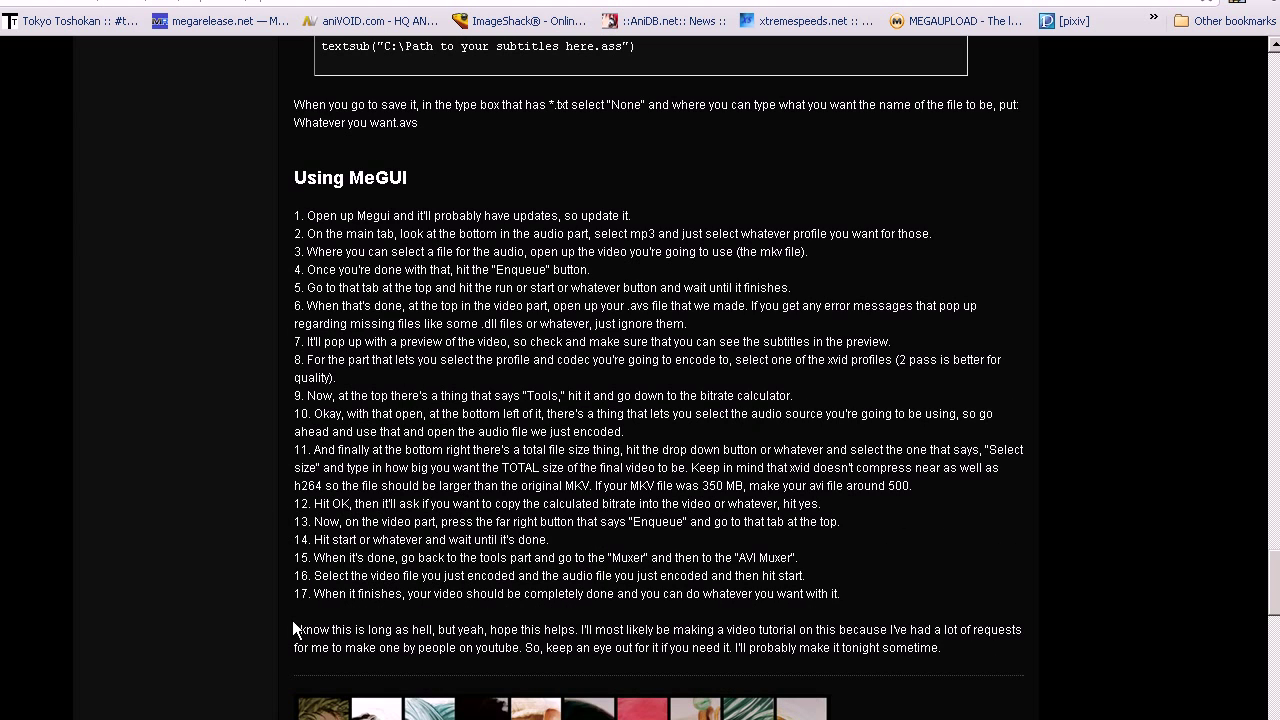